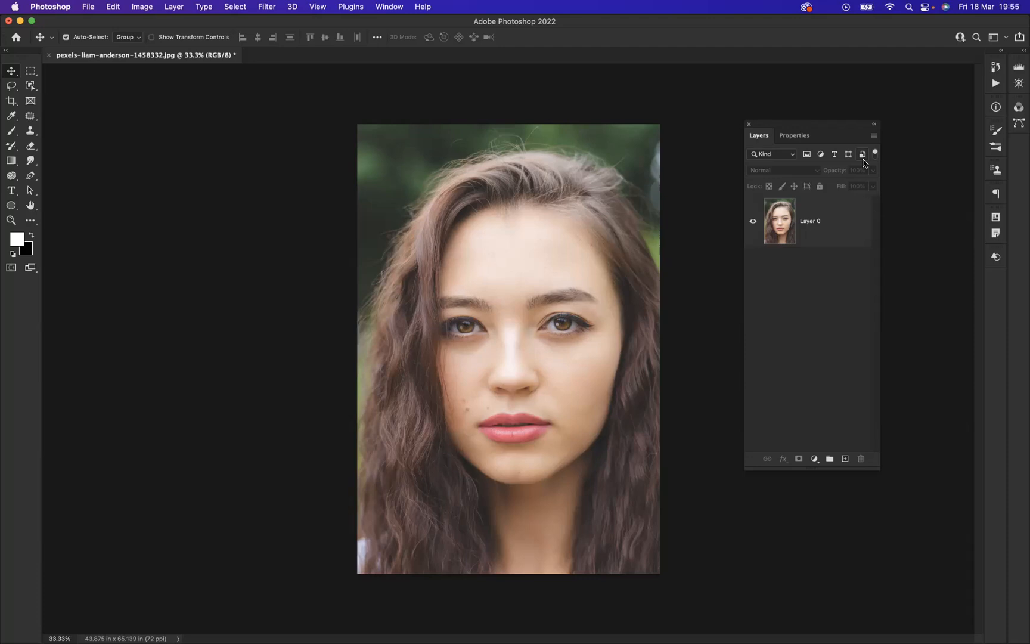
Step: Duplicate Layer 0 and open the Liquify filter on the copy
{"action": "left_click", "coordinate": [852, 216]}
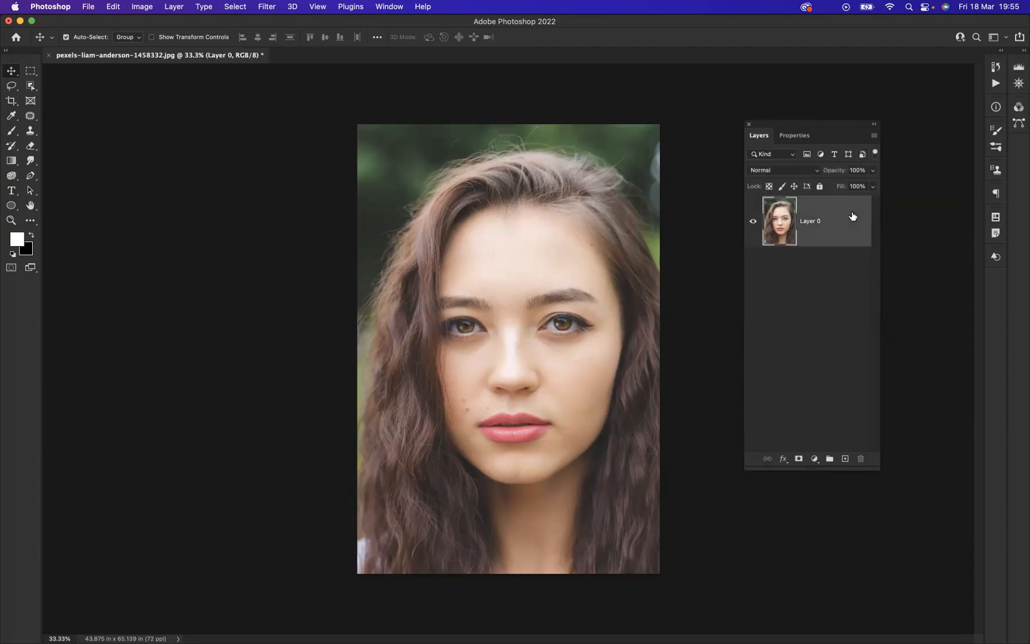
{"action": "key", "text": "super+j"}
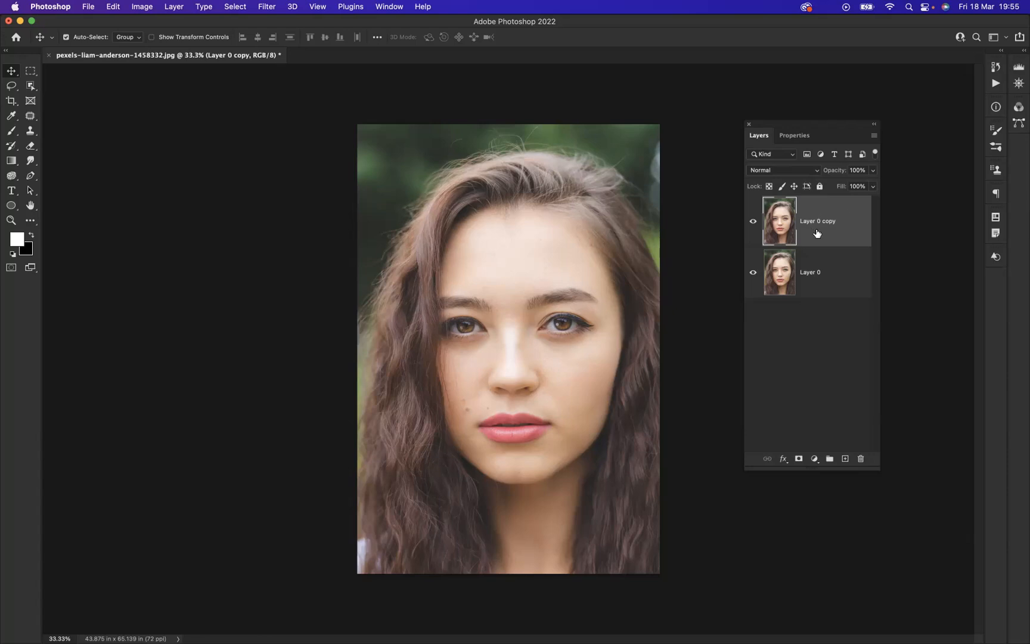
{"action": "left_click", "coordinate": [268, 7]}
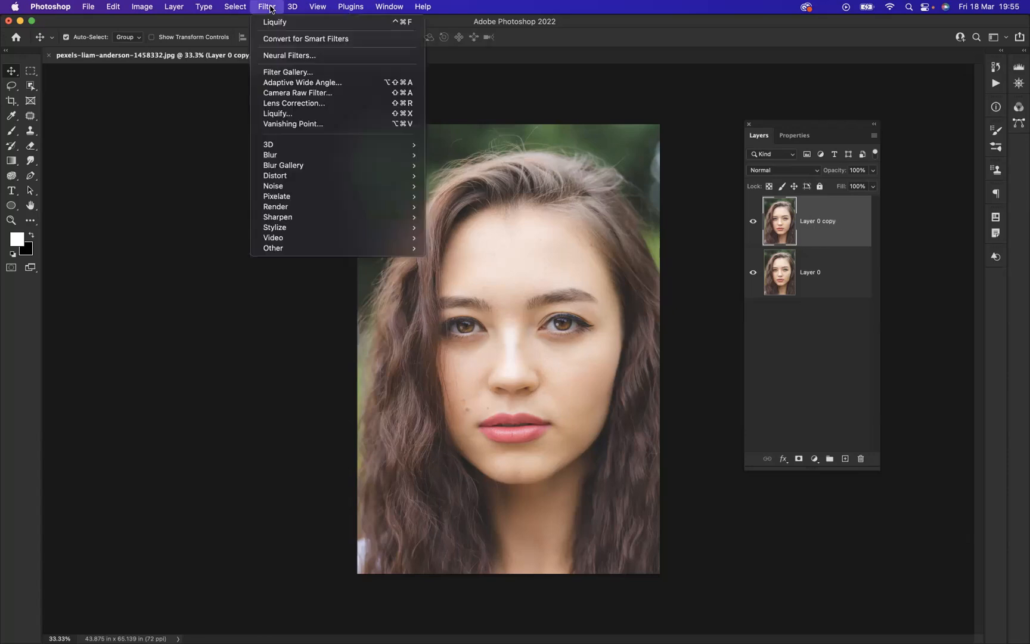
{"action": "left_click", "coordinate": [295, 113]}
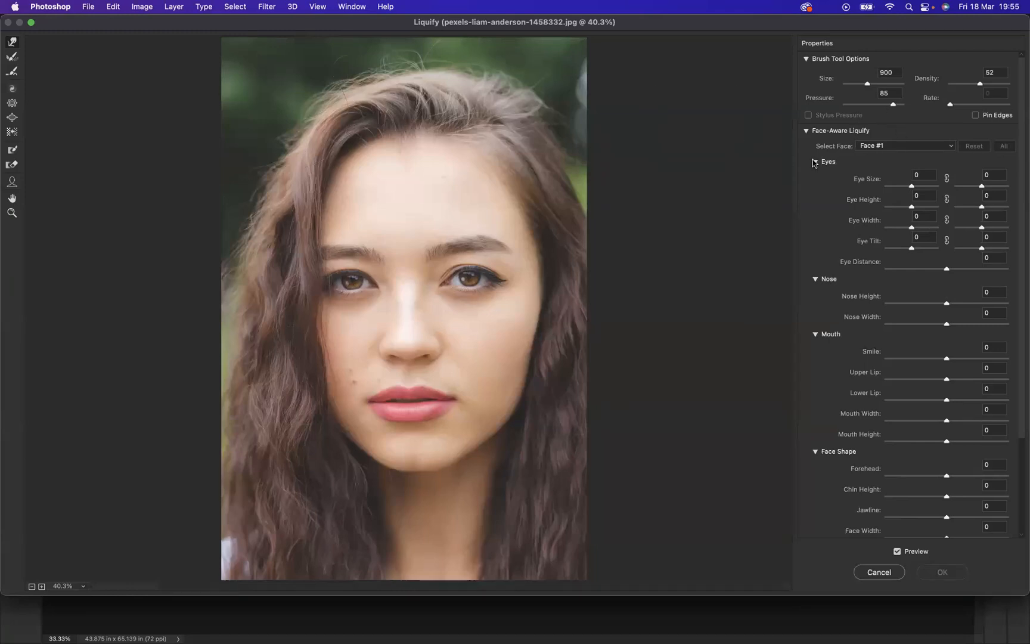
Step: Collapse the Eyes, Nose, Mouth and Face Shape groups of the Face-Aware Liquify settings
{"action": "left_click", "coordinate": [814, 162]}
{"action": "left_click", "coordinate": [815, 175]}
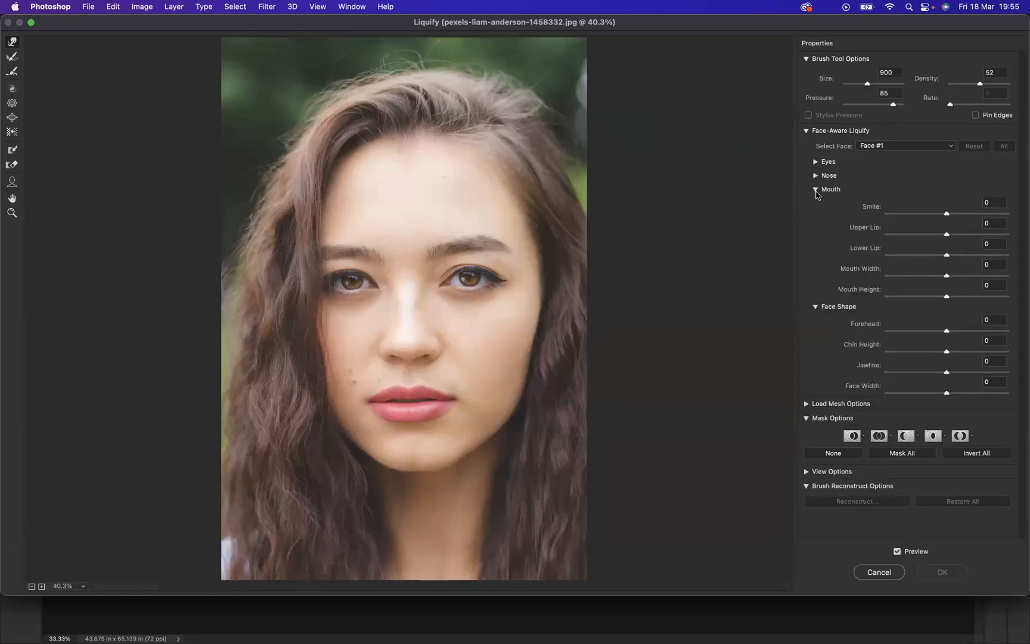
{"action": "left_click", "coordinate": [815, 189]}
{"action": "left_click", "coordinate": [815, 203]}
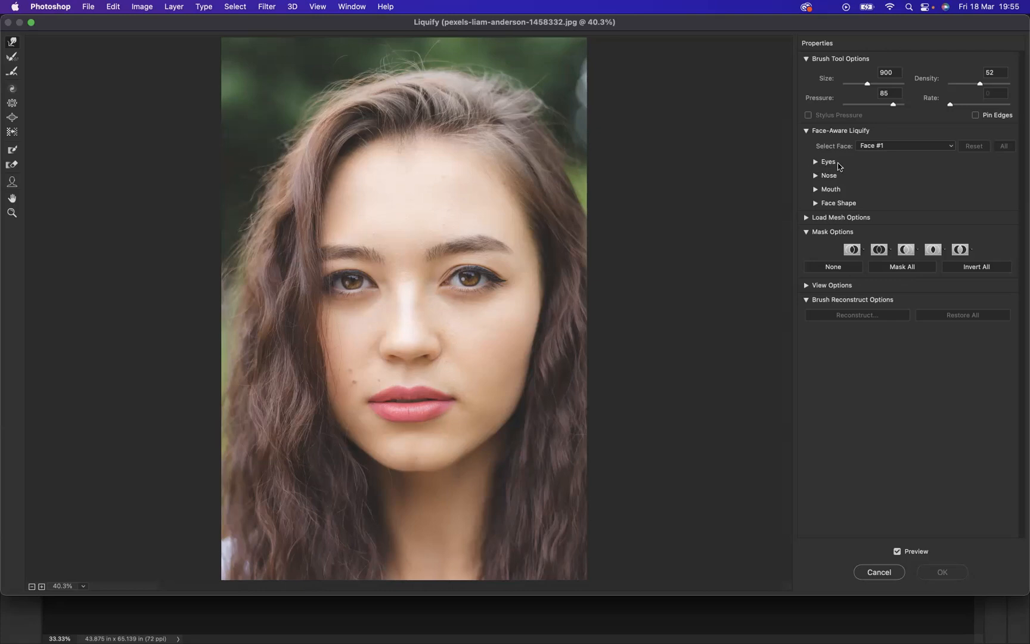
Step: Link the eye size of both eyes in the Face-Aware Liquify settings and set it to 29
{"action": "left_click", "coordinate": [815, 163]}
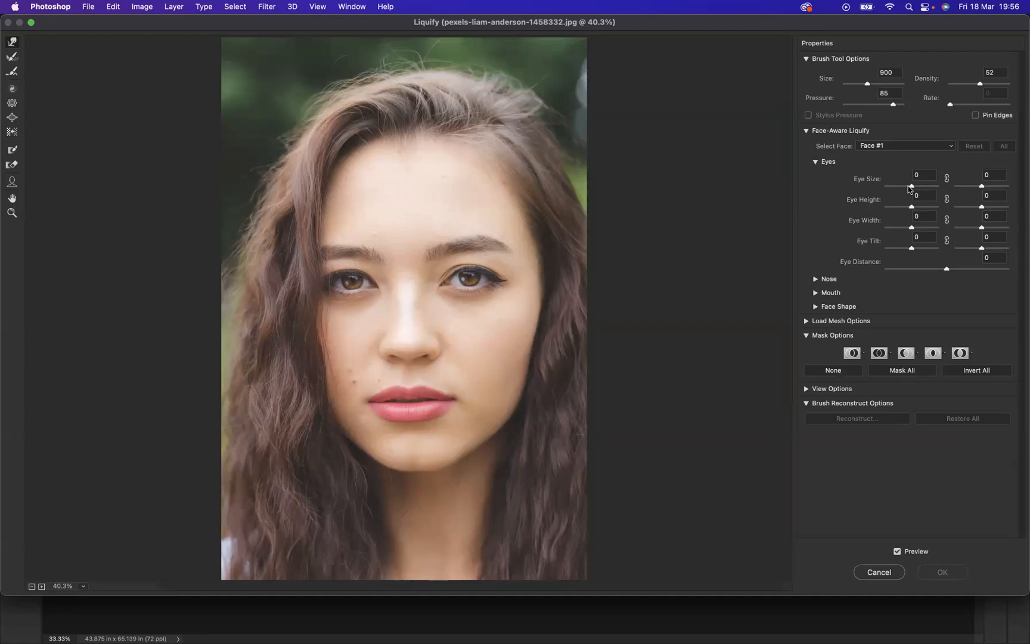
{"action": "mouse_move", "coordinate": [911, 189]}
{"action": "left_mouse_down"}
{"action": "mouse_move", "coordinate": [884, 191]}
{"action": "mouse_move", "coordinate": [906, 194]}
{"action": "left_mouse_up"}
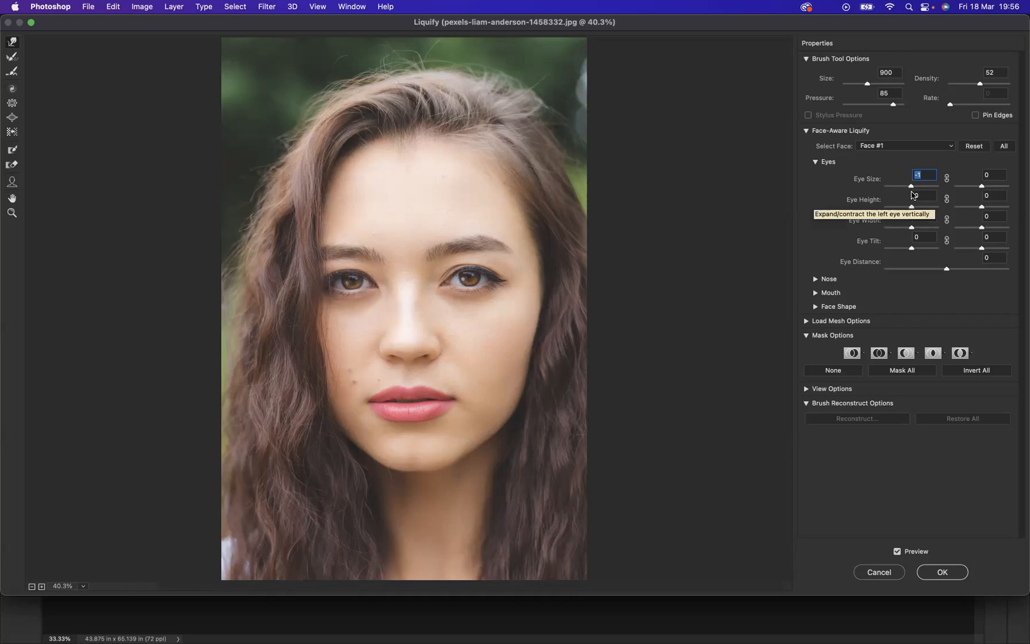
{"action": "left_click", "coordinate": [947, 177]}
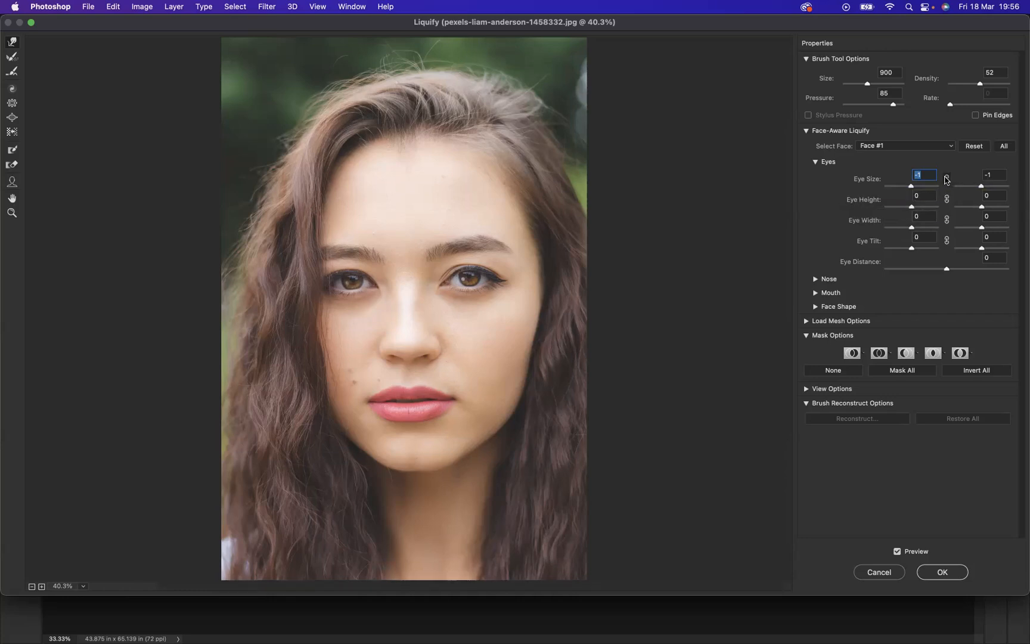
{"action": "mouse_move", "coordinate": [914, 191]}
{"action": "left_mouse_down"}
{"action": "mouse_move", "coordinate": [904, 190]}
{"action": "mouse_move", "coordinate": [922, 191]}
{"action": "left_mouse_up"}
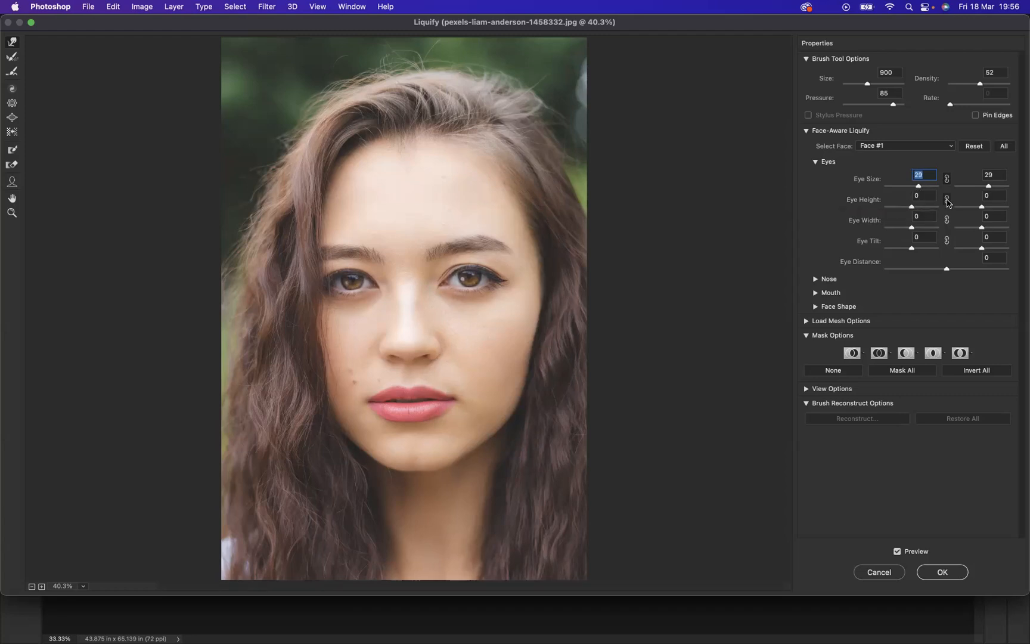
Step: Link the remaining paired eye settings and set eye height to 22, width to -10, tilt to 63 and eye distance to -28
{"action": "mouse_move", "coordinate": [912, 207]}
{"action": "left_mouse_down"}
{"action": "mouse_move", "coordinate": [948, 209]}
{"action": "mouse_move", "coordinate": [865, 212]}
{"action": "mouse_move", "coordinate": [918, 213]}
{"action": "left_mouse_up"}
{"action": "mouse_move", "coordinate": [912, 231]}
{"action": "left_mouse_down"}
{"action": "mouse_move", "coordinate": [946, 232]}
{"action": "mouse_move", "coordinate": [846, 231]}
{"action": "mouse_move", "coordinate": [908, 232]}
{"action": "left_mouse_up"}
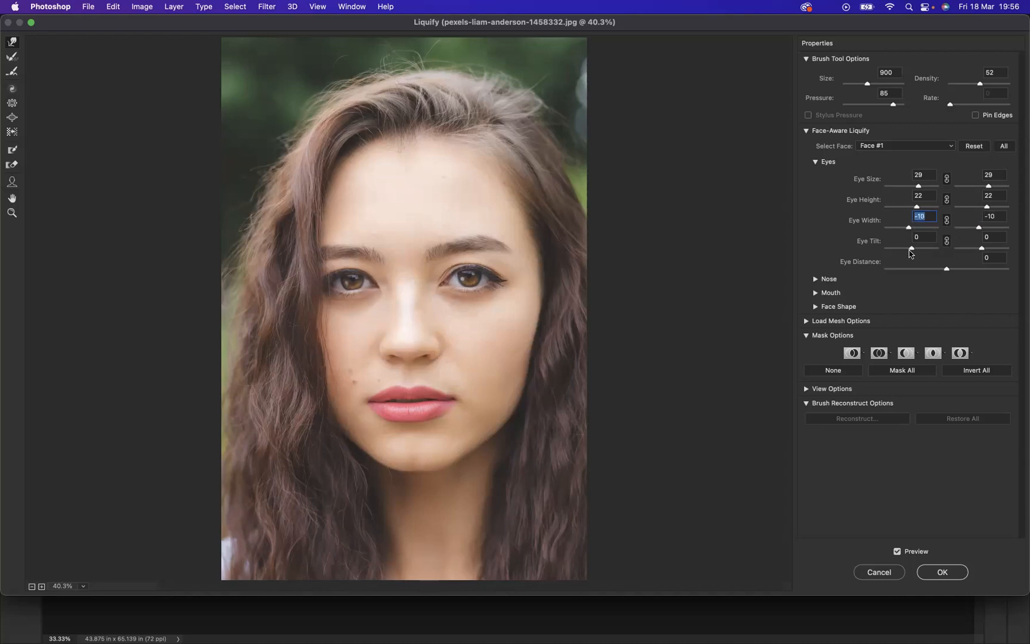
{"action": "mouse_move", "coordinate": [911, 248]}
{"action": "left_mouse_down"}
{"action": "mouse_move", "coordinate": [957, 253]}
{"action": "mouse_move", "coordinate": [881, 250]}
{"action": "mouse_move", "coordinate": [947, 254]}
{"action": "mouse_move", "coordinate": [927, 253]}
{"action": "left_mouse_up"}
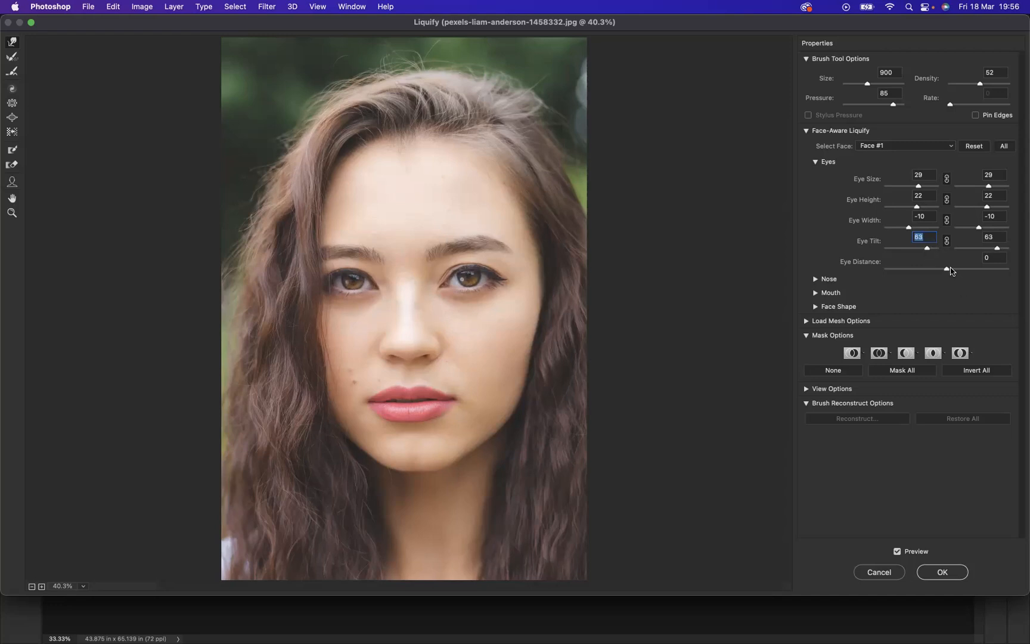
{"action": "left_click_drag", "start_coordinate": [946, 268], "coordinate": [1023, 275]}
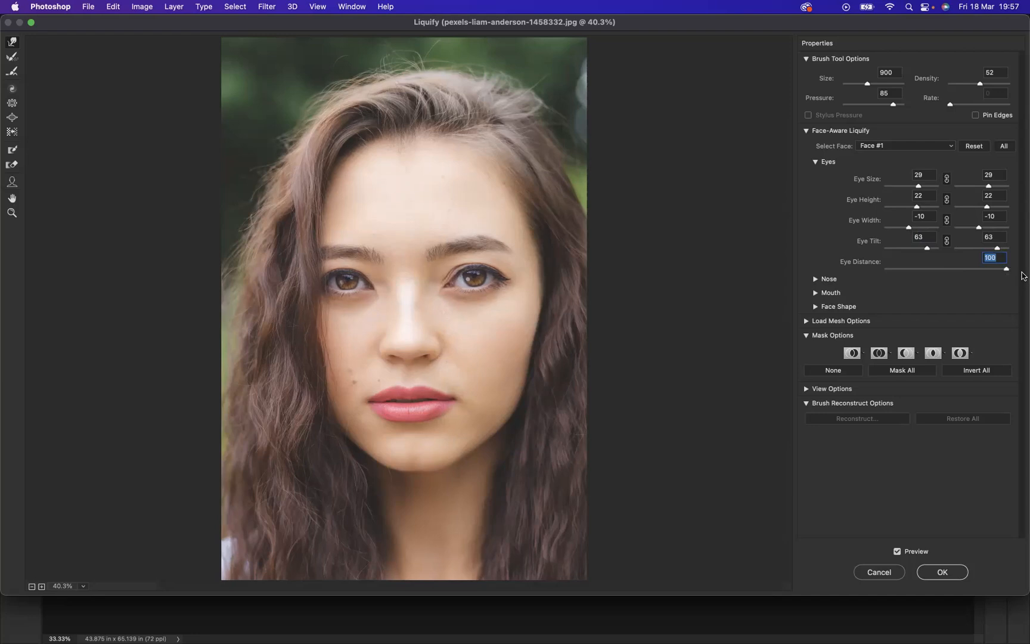
{"action": "left_click_drag", "start_coordinate": [1003, 271], "coordinate": [930, 285]}
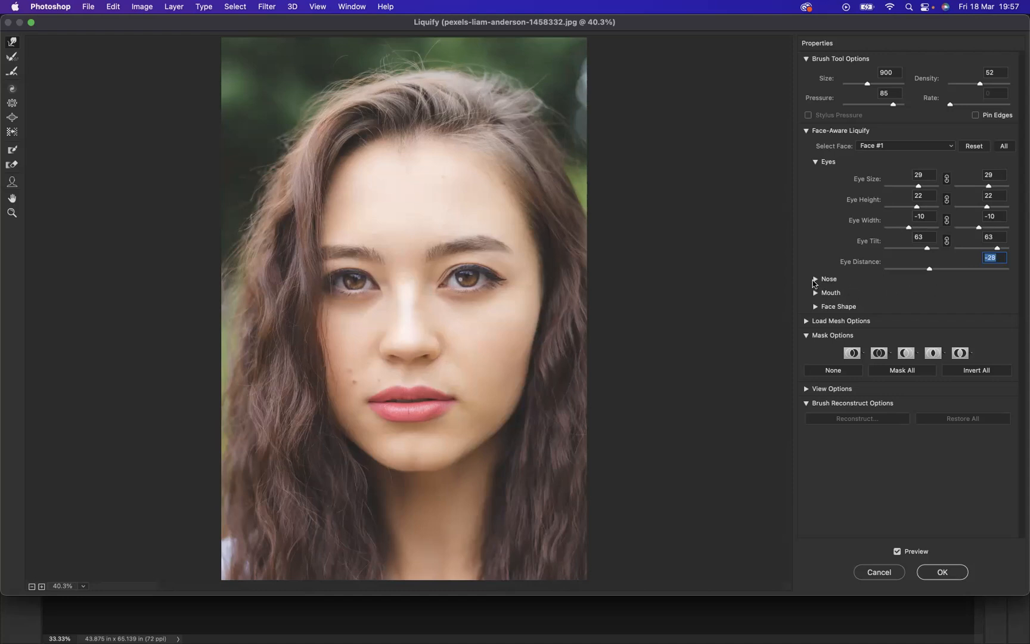
Step: Reshape the nose with a nose height of -15 and a nose width of -71
{"action": "left_click", "coordinate": [815, 280]}
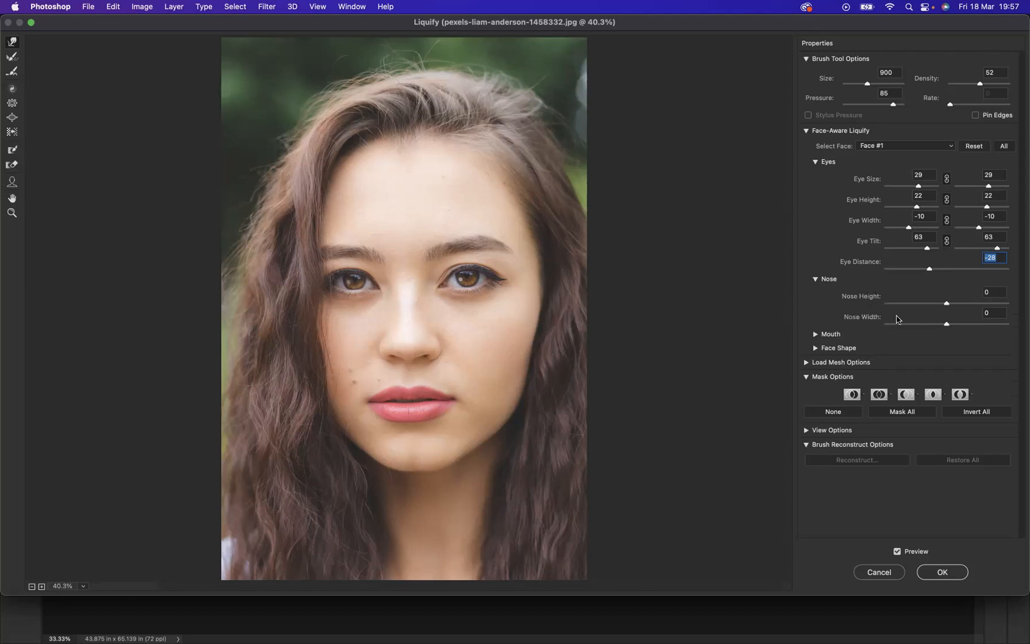
{"action": "left_click", "coordinate": [949, 304]}
{"action": "left_click_drag", "start_coordinate": [951, 305], "coordinate": [1023, 307]}
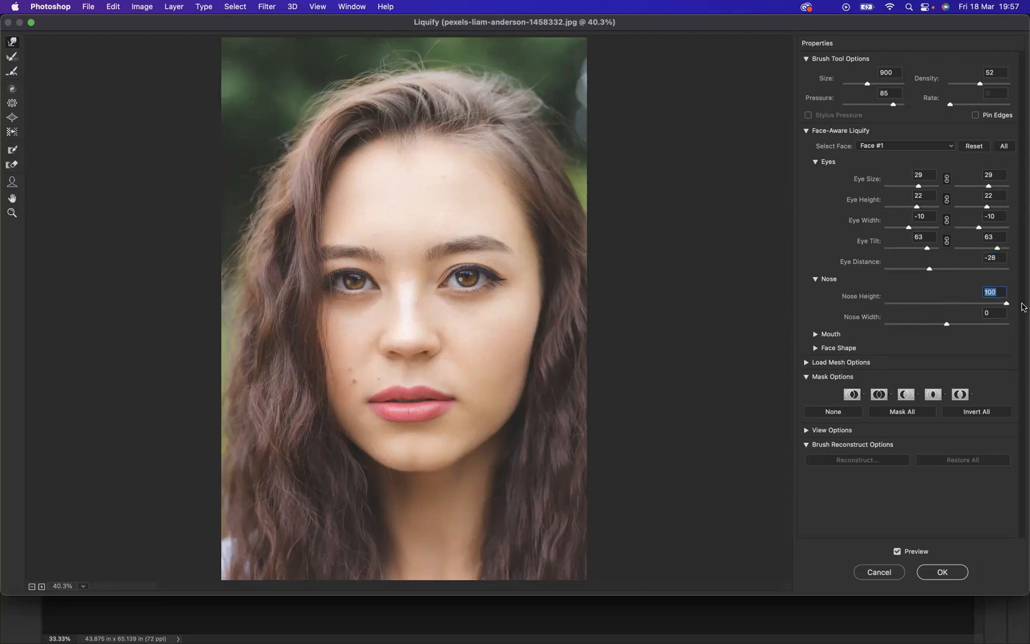
{"action": "left_click_drag", "start_coordinate": [1023, 307], "coordinate": [903, 334]}
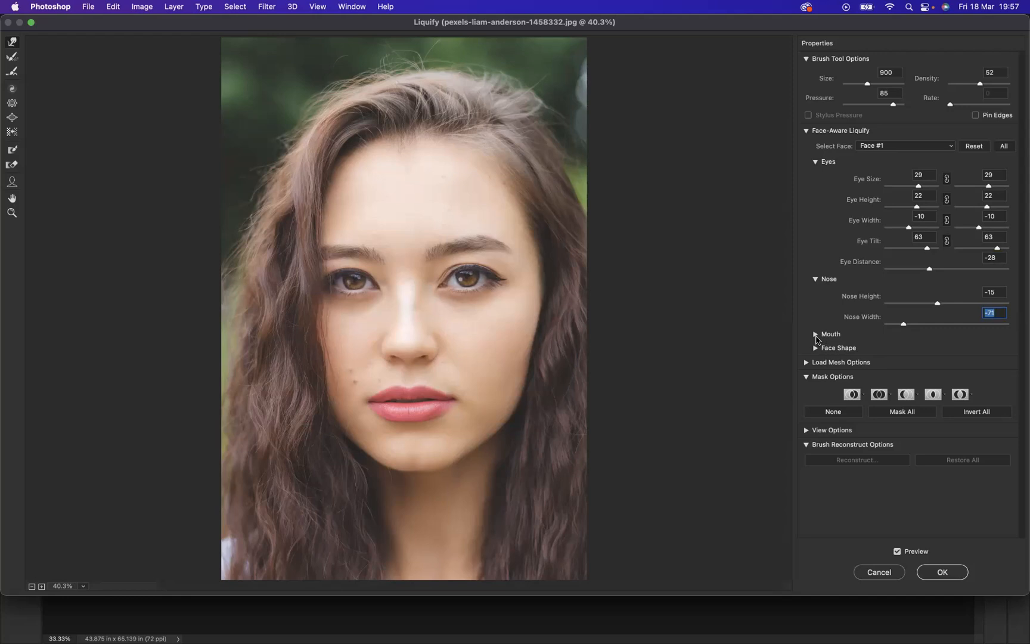
Step: Reshape the mouth with smile -2, upper lip 29, lower lip 24, mouth width -81 and mouth height 44
{"action": "left_click", "coordinate": [815, 335]}
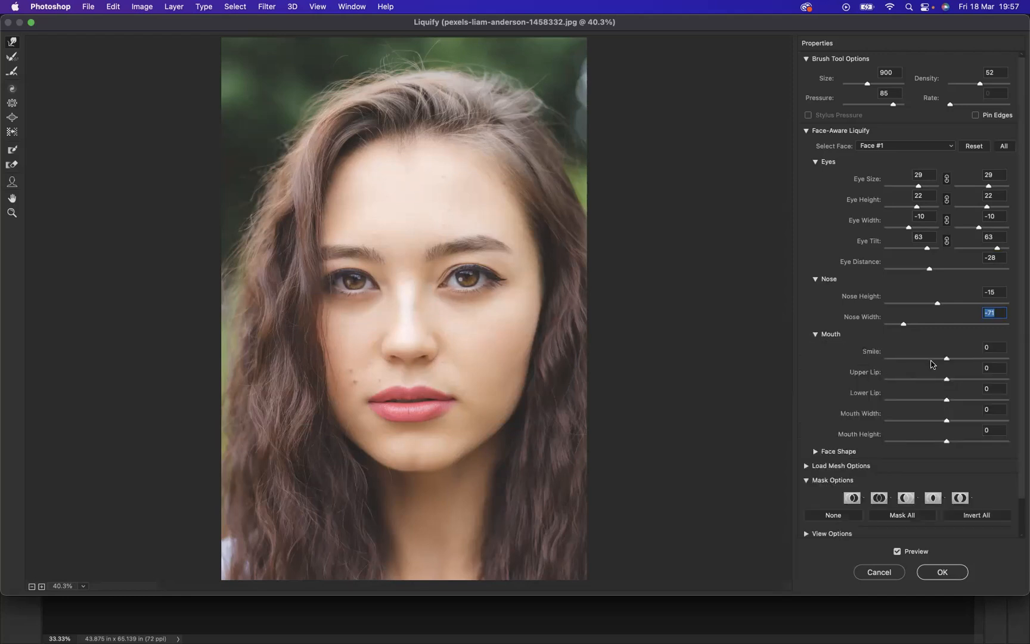
{"action": "left_click_drag", "start_coordinate": [948, 358], "coordinate": [1006, 358]}
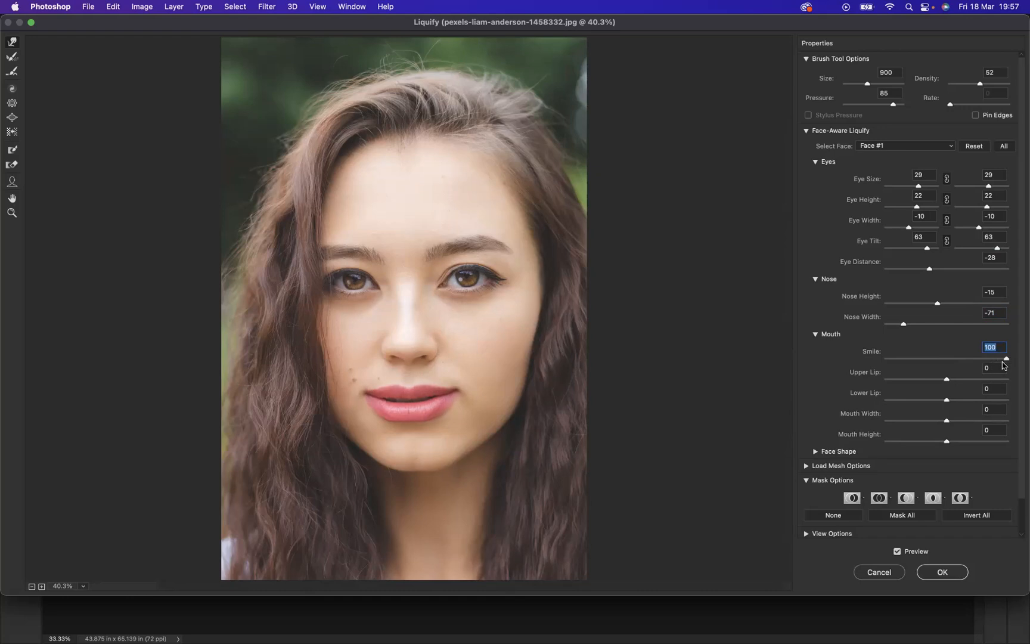
{"action": "left_click_drag", "start_coordinate": [1006, 358], "coordinate": [944, 369]}
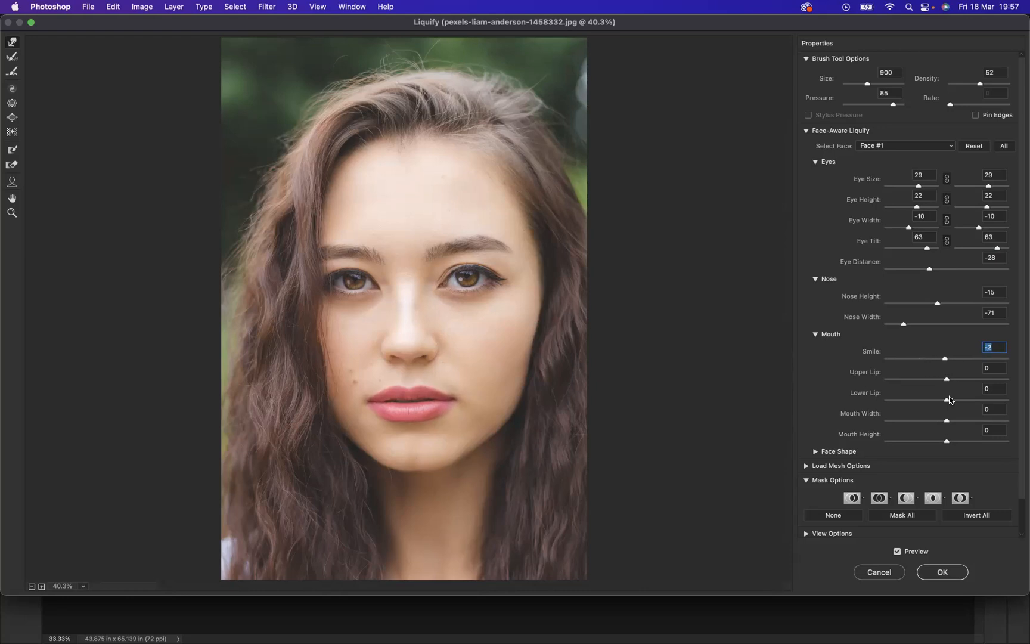
{"action": "left_click_drag", "start_coordinate": [948, 382], "coordinate": [966, 404]}
{"action": "left_click_drag", "start_coordinate": [962, 401], "coordinate": [899, 425]}
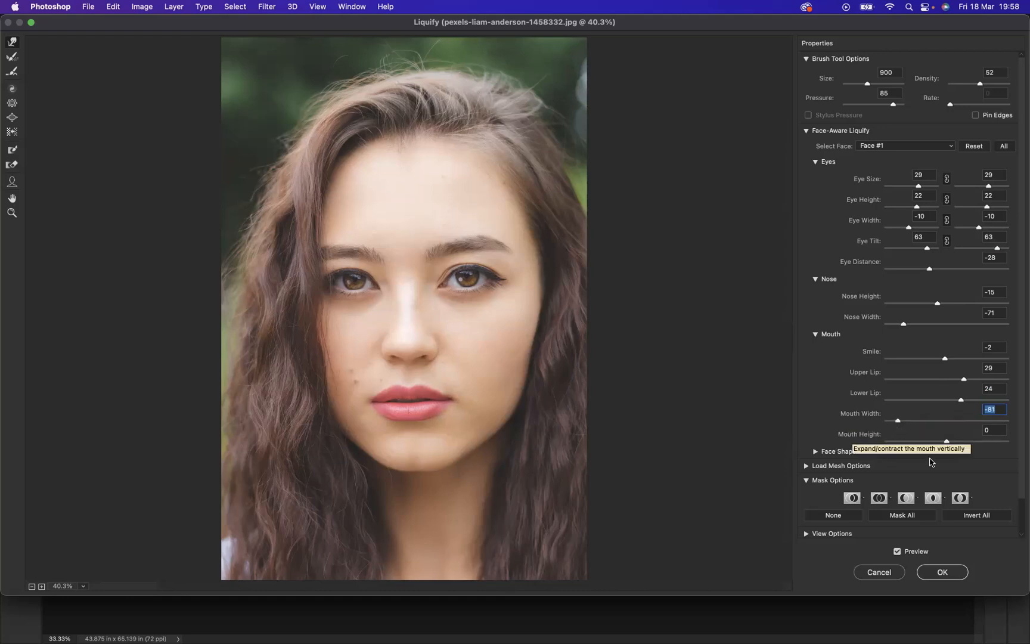
{"action": "left_click_drag", "start_coordinate": [947, 442], "coordinate": [973, 444]}
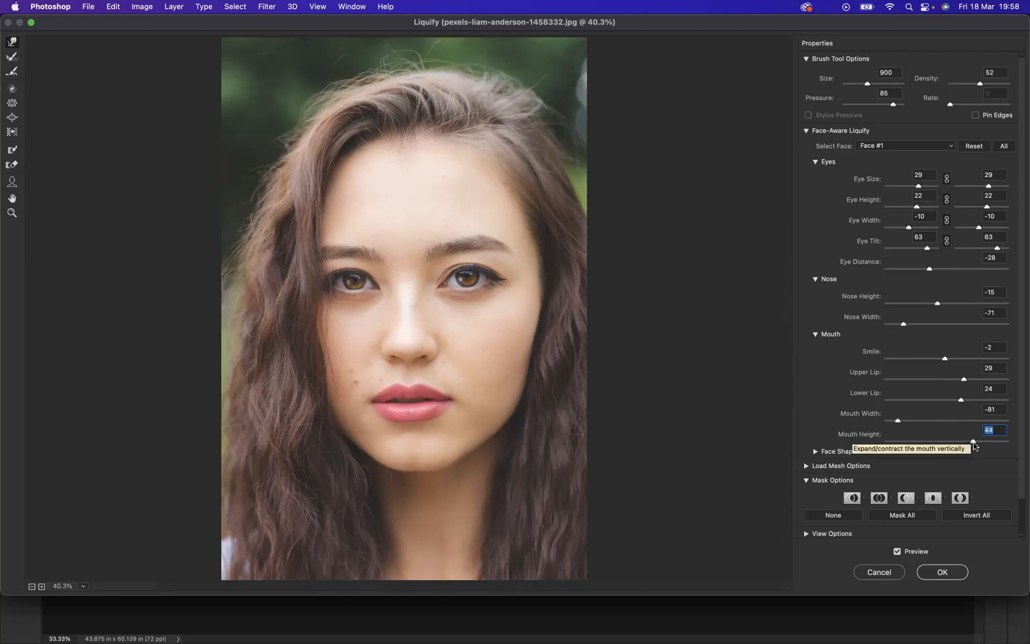
Step: Set the face shape to forehead -74, chin height 60, jawline -9 and face width -17, and apply the Liquify filter
{"action": "left_click", "coordinate": [816, 453]}
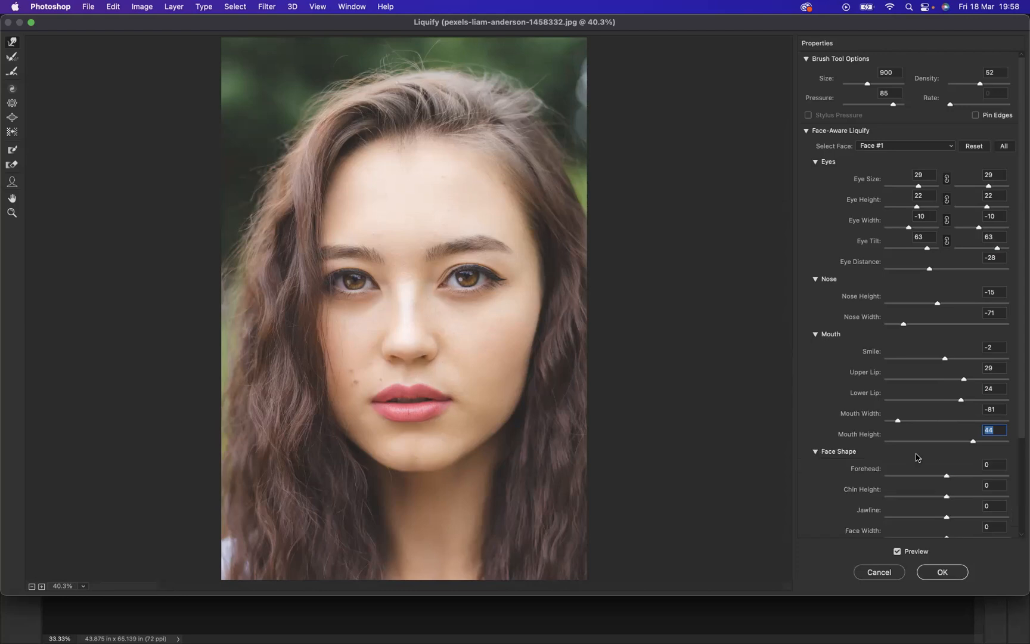
{"action": "left_click_drag", "start_coordinate": [1023, 432], "coordinate": [1023, 488]}
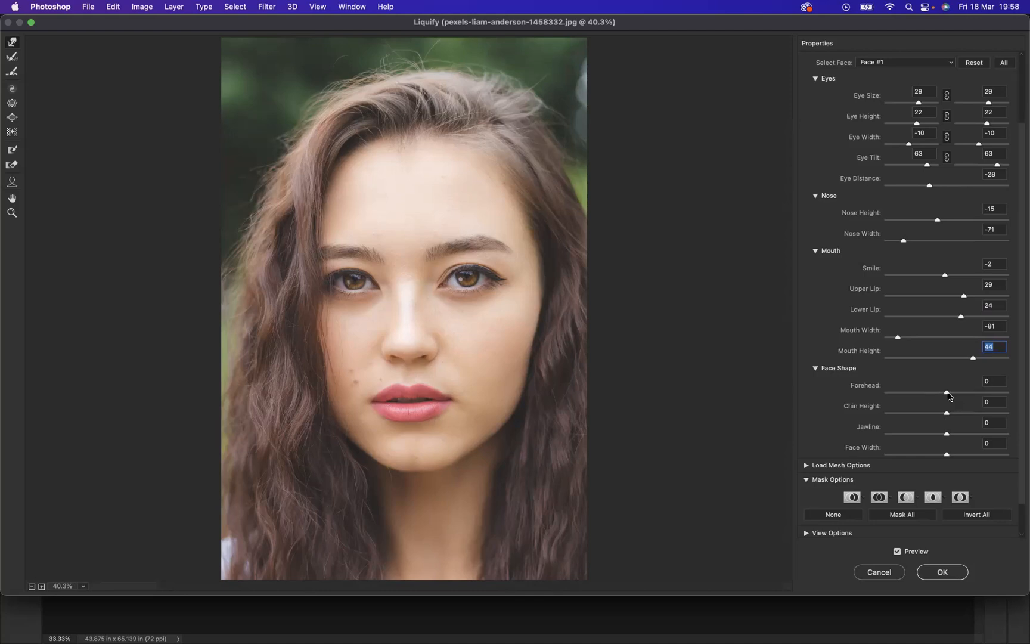
{"action": "left_click_drag", "start_coordinate": [947, 395], "coordinate": [983, 417]}
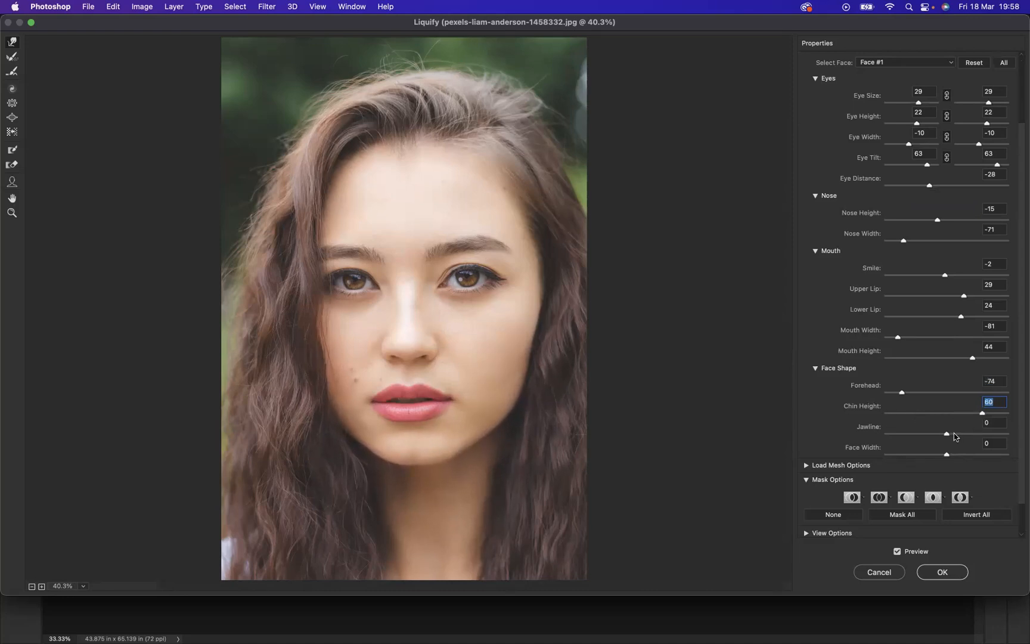
{"action": "mouse_move", "coordinate": [947, 436]}
{"action": "left_mouse_down"}
{"action": "mouse_move", "coordinate": [1007, 437]}
{"action": "mouse_move", "coordinate": [900, 446]}
{"action": "mouse_move", "coordinate": [943, 443]}
{"action": "left_mouse_up"}
{"action": "mouse_move", "coordinate": [948, 455]}
{"action": "left_mouse_down"}
{"action": "mouse_move", "coordinate": [987, 455]}
{"action": "mouse_move", "coordinate": [936, 455]}
{"action": "left_mouse_up"}
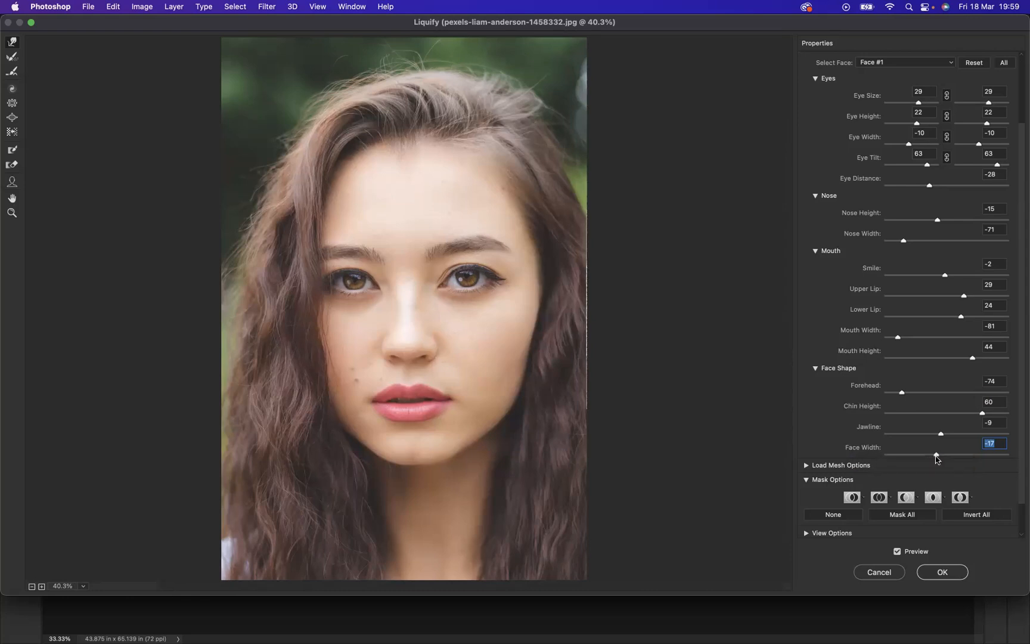
{"action": "left_click", "coordinate": [942, 572]}
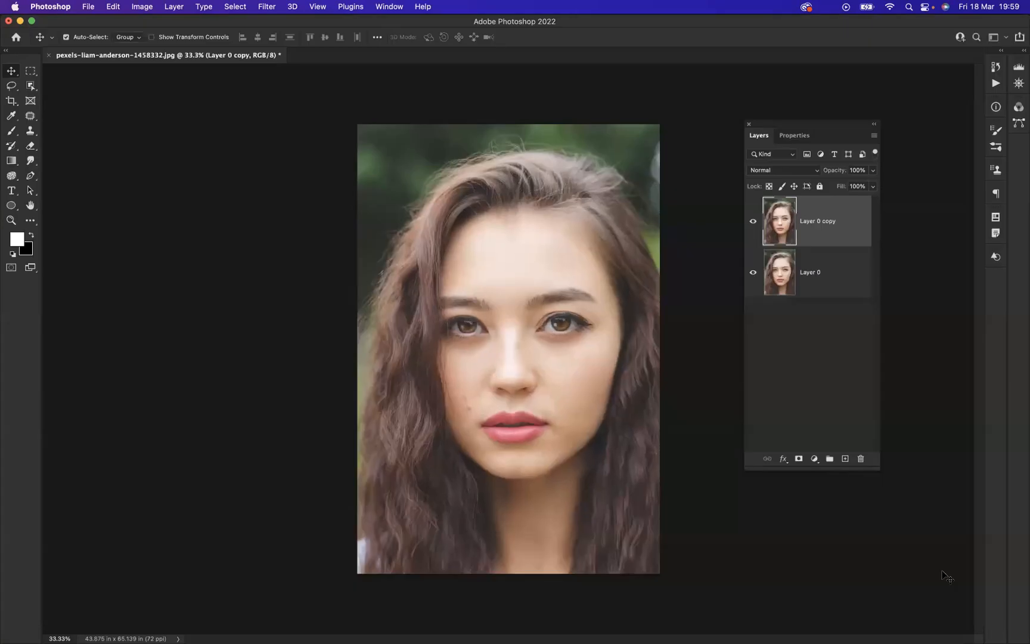
Step: Compare the portrait before and after the retouch by toggling the visibility of Layer 0 copy, leaving it shown
{"action": "left_click", "coordinate": [753, 222]}
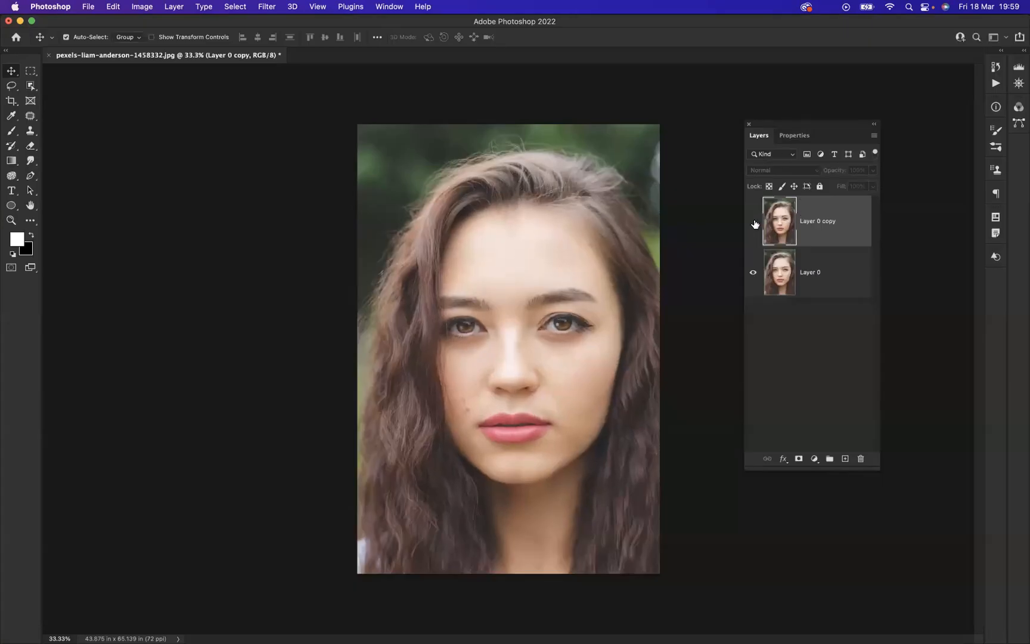
{"action": "left_click", "coordinate": [753, 222]}
{"action": "left_click", "coordinate": [753, 223]}
{"action": "left_click", "coordinate": [753, 222]}
{"action": "left_click", "coordinate": [754, 222]}
{"action": "left_click", "coordinate": [753, 223]}
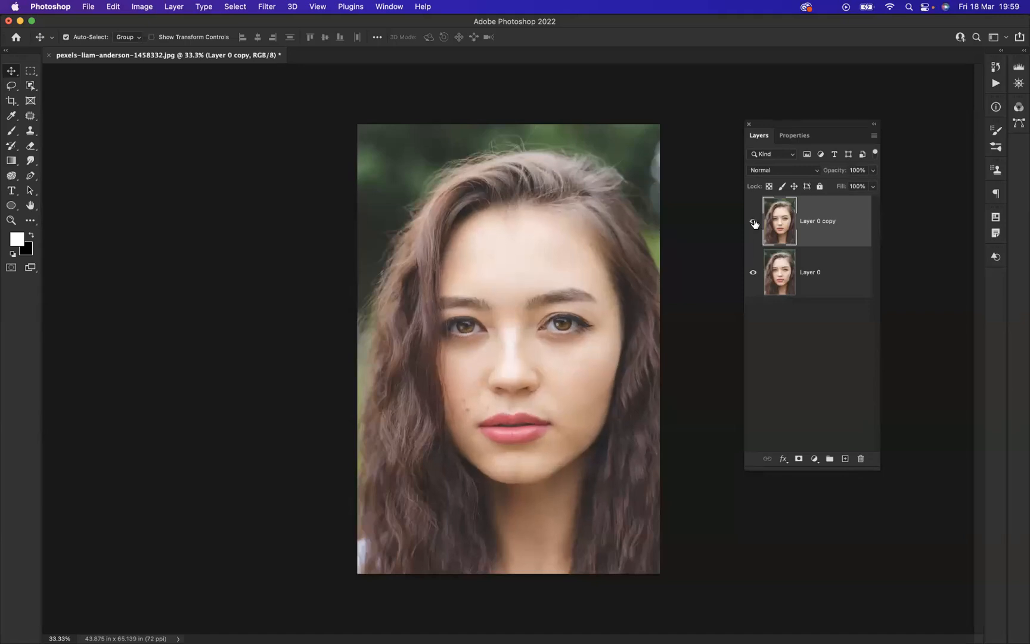